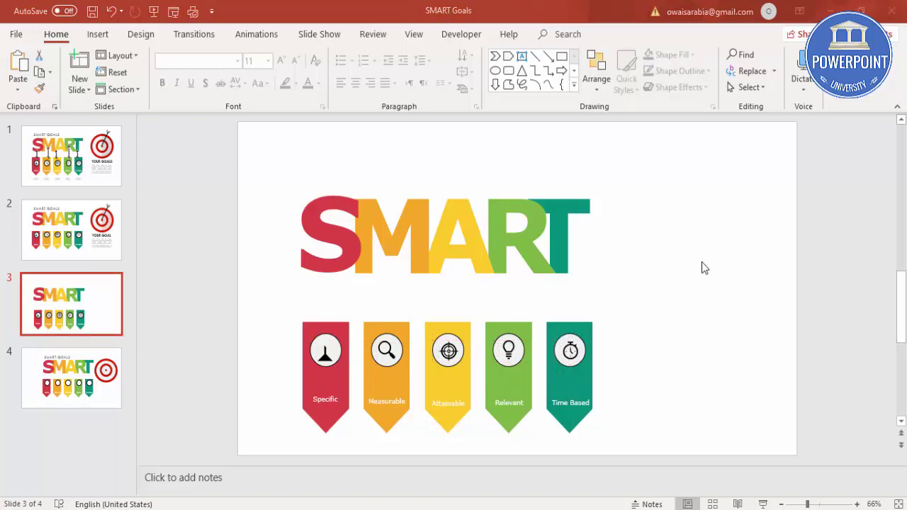
- Insert a new slide after slide 3
{"action": "left_click", "coordinate": [60, 224]}
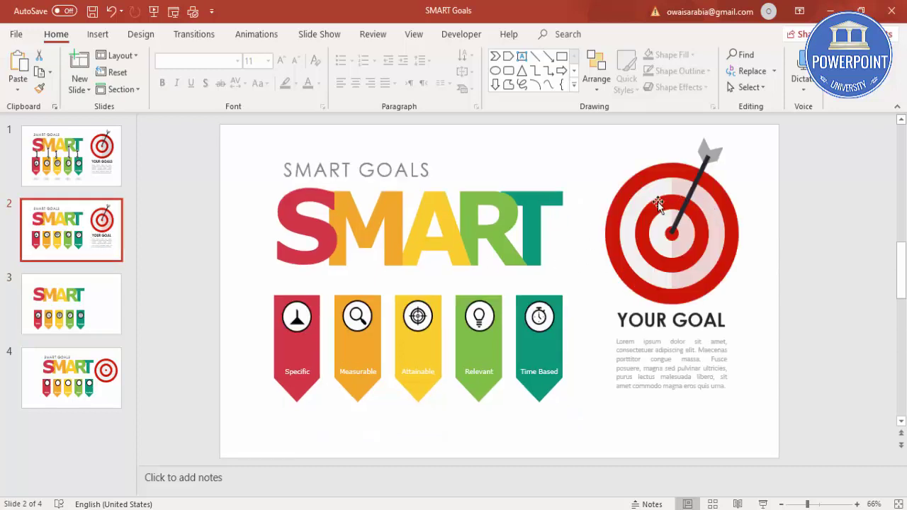
{"action": "left_click", "coordinate": [97, 347]}
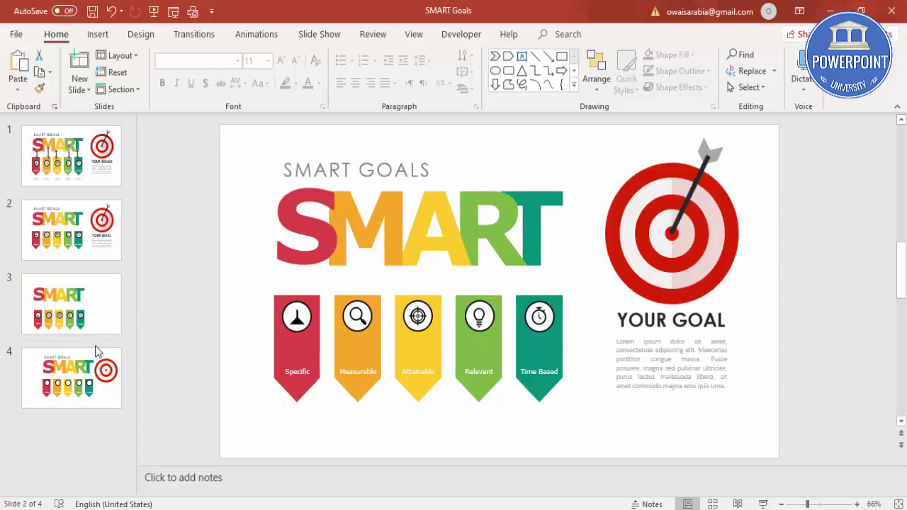
{"action": "right_click", "coordinate": [97, 347]}
{"action": "left_click", "coordinate": [136, 393]}
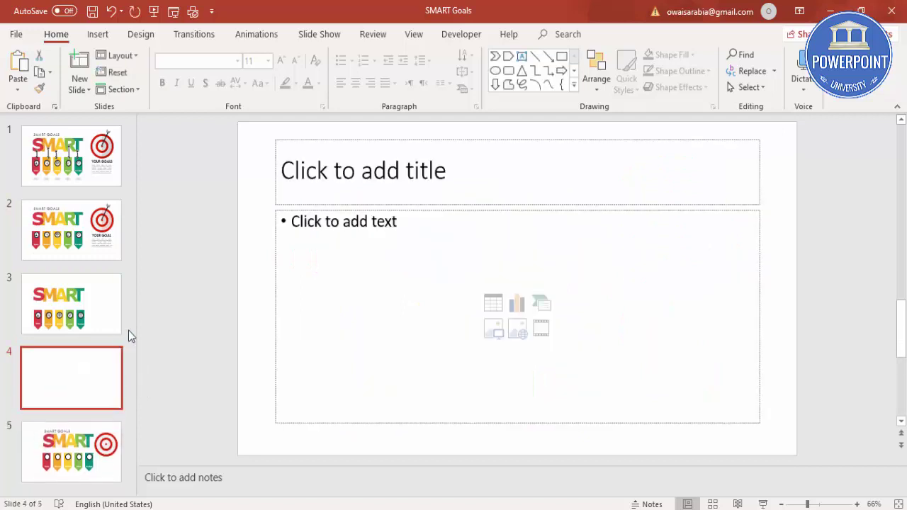
- Delete the body and title placeholders so the new slide 4 is completely blank
{"action": "left_click", "coordinate": [478, 231]}
{"action": "left_click", "coordinate": [473, 212]}
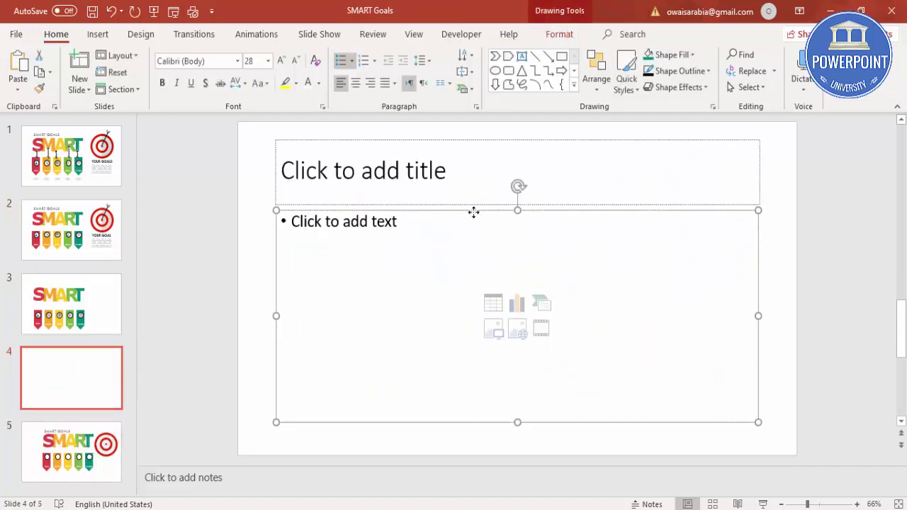
{"action": "key", "text": "Delete"}
{"action": "left_click", "coordinate": [472, 206]}
{"action": "key", "text": "Delete"}
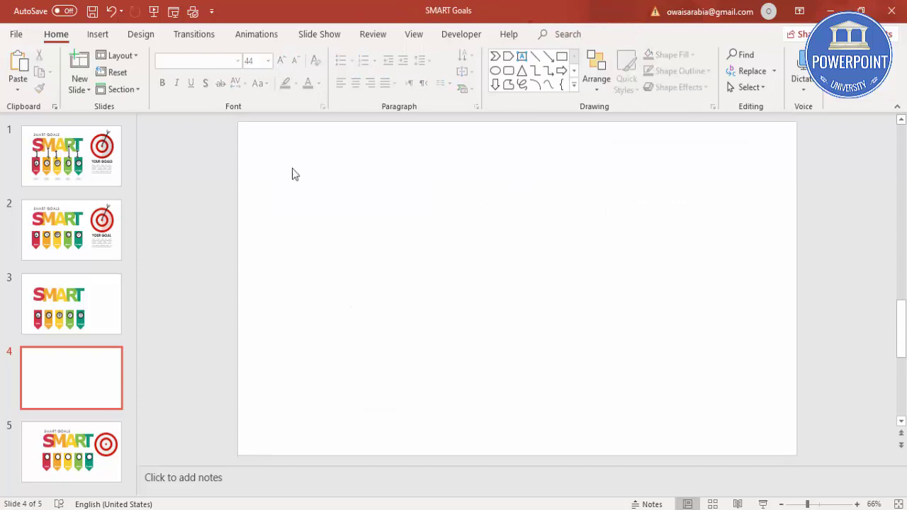
{"action": "left_click", "coordinate": [98, 34]}
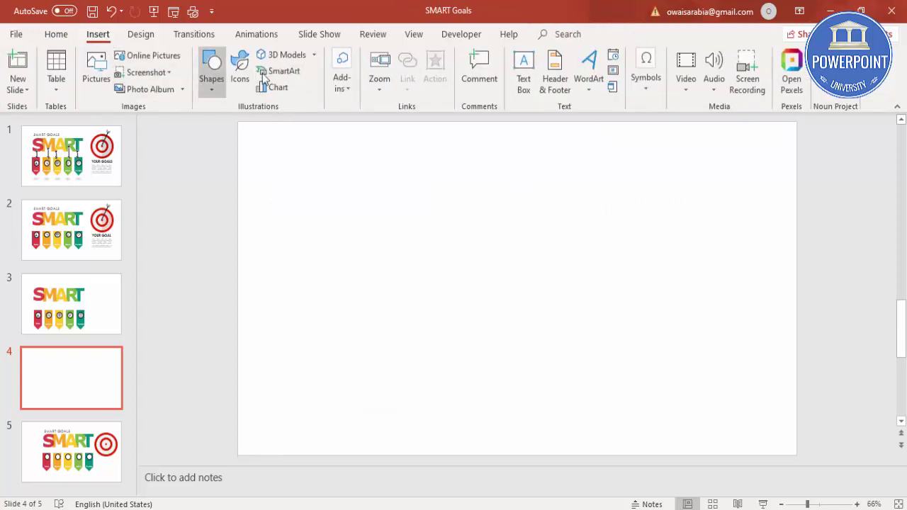
{"action": "left_click", "coordinate": [287, 71]}
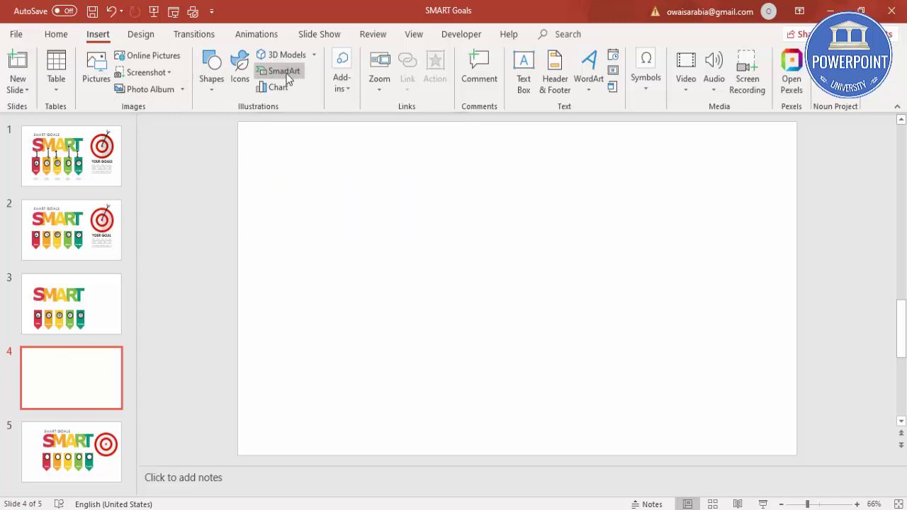
- Find the Basic Target layout in the Relationship SmartArt group and insert it on slide 4
{"action": "scroll", "coordinate": [471, 276], "scroll_direction": "down", "scroll_amount": 5}
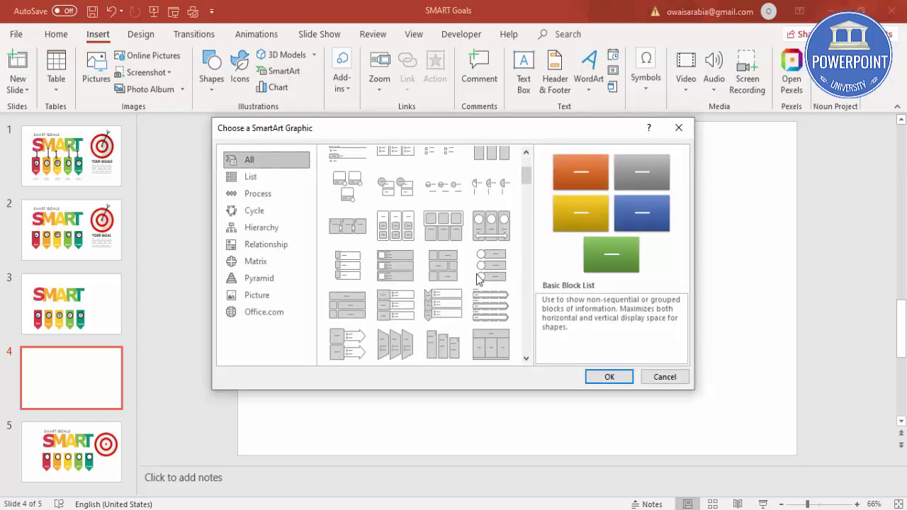
{"action": "scroll", "coordinate": [476, 279], "scroll_direction": "down", "scroll_amount": 3}
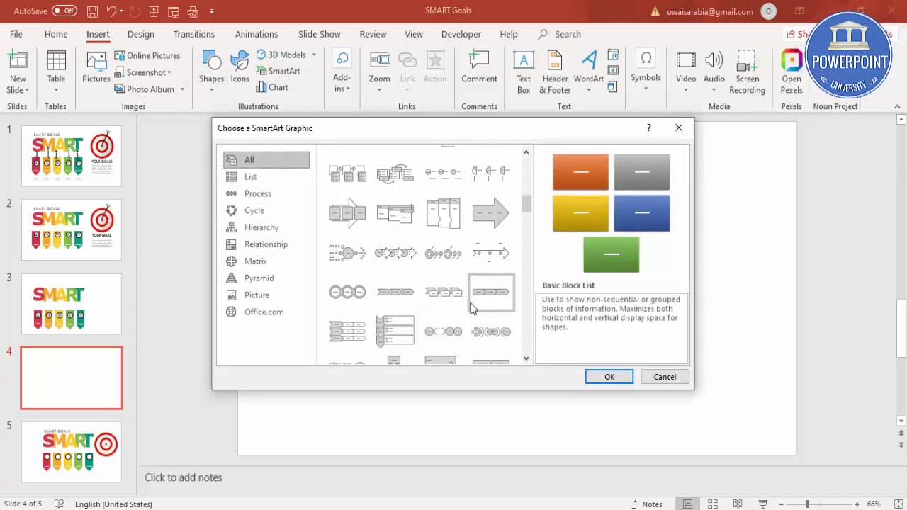
{"action": "scroll", "coordinate": [473, 308], "scroll_direction": "down", "scroll_amount": 3}
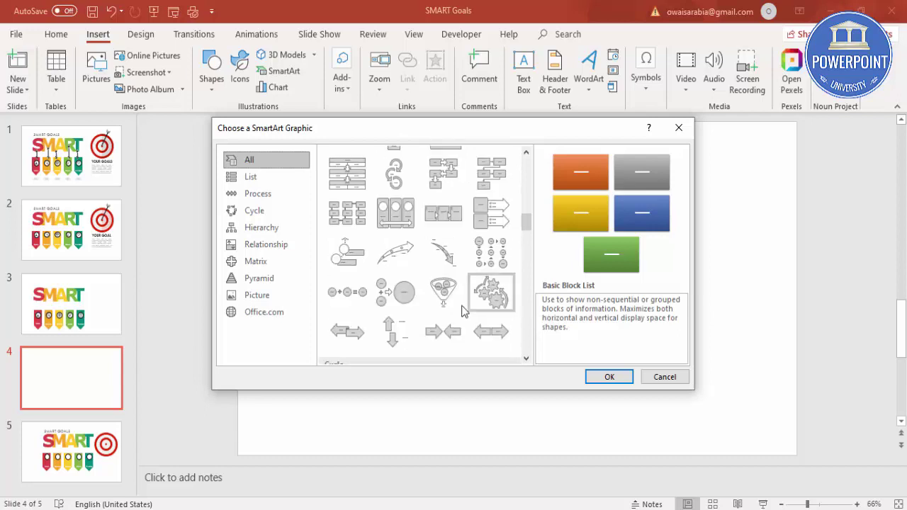
{"action": "scroll", "coordinate": [464, 311], "scroll_direction": "down", "scroll_amount": 3}
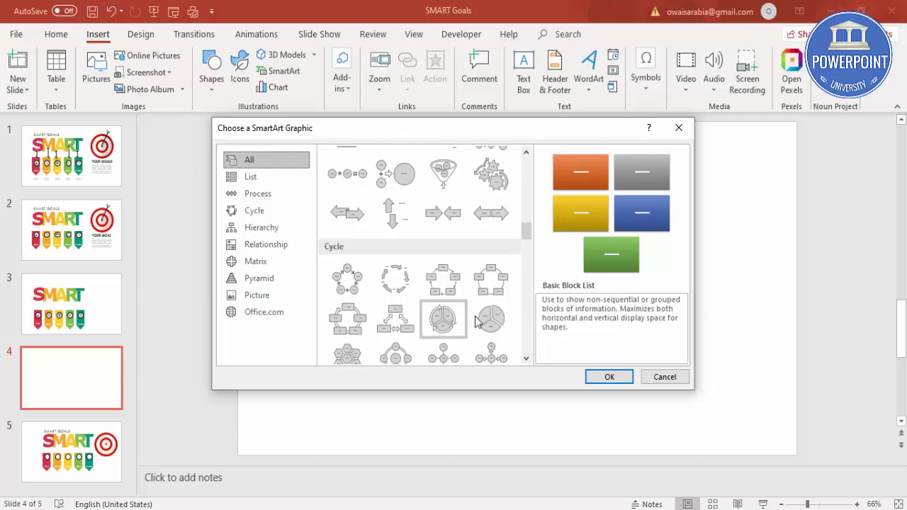
{"action": "left_click", "coordinate": [526, 359]}
{"action": "left_click", "coordinate": [526, 359]}
{"action": "left_click", "coordinate": [525, 359]}
{"action": "left_click", "coordinate": [526, 359]}
{"action": "left_click", "coordinate": [525, 359]}
{"action": "left_click", "coordinate": [526, 359]}
{"action": "left_click", "coordinate": [526, 359]}
{"action": "left_click", "coordinate": [526, 359]}
{"action": "left_click", "coordinate": [525, 359]}
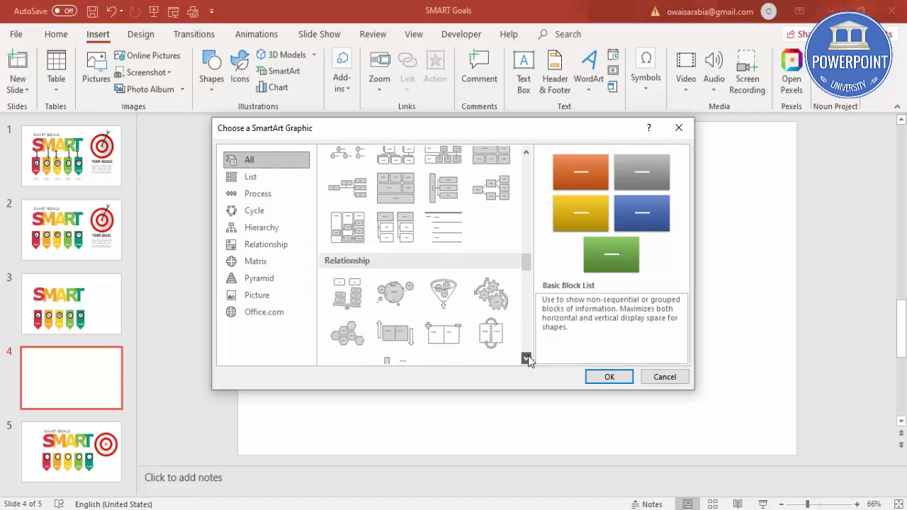
{"action": "left_click", "coordinate": [526, 359]}
{"action": "left_click", "coordinate": [525, 359]}
{"action": "left_click", "coordinate": [526, 360]}
{"action": "left_click", "coordinate": [526, 359]}
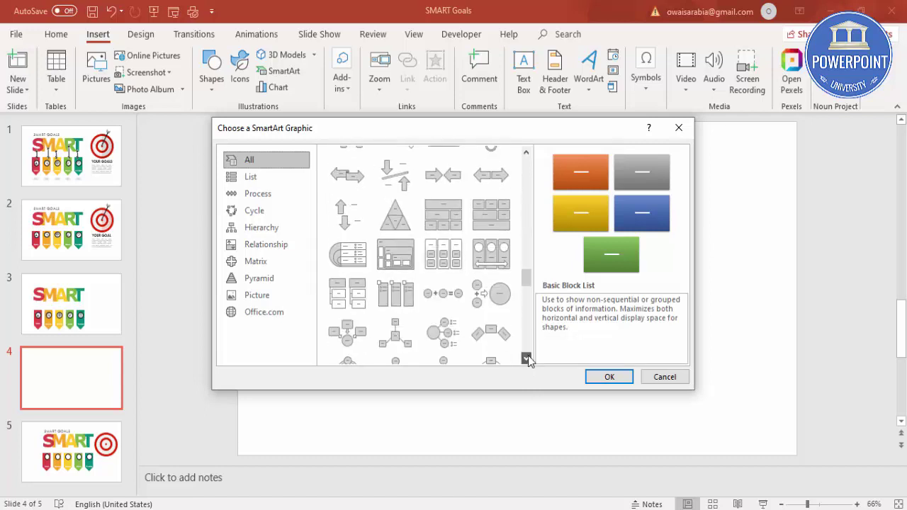
{"action": "left_click", "coordinate": [525, 359]}
{"action": "left_click", "coordinate": [525, 359]}
{"action": "left_click", "coordinate": [526, 359]}
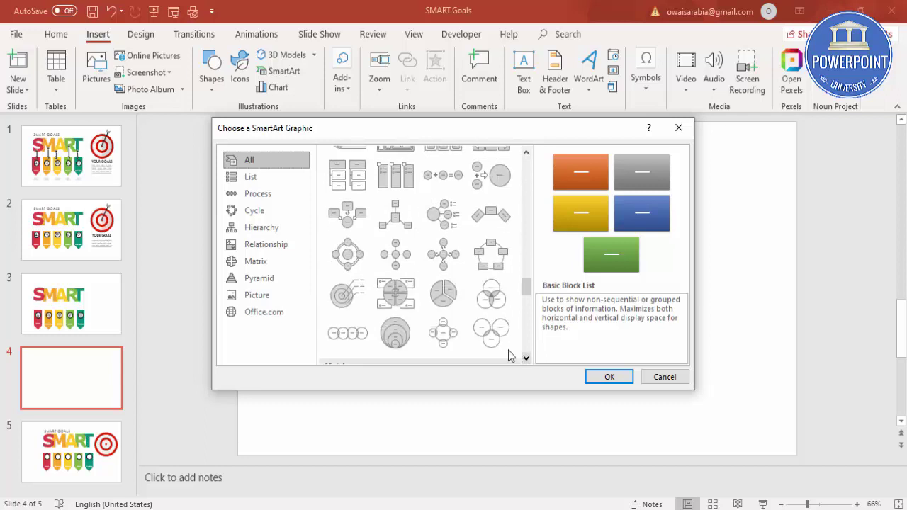
{"action": "left_click", "coordinate": [347, 294]}
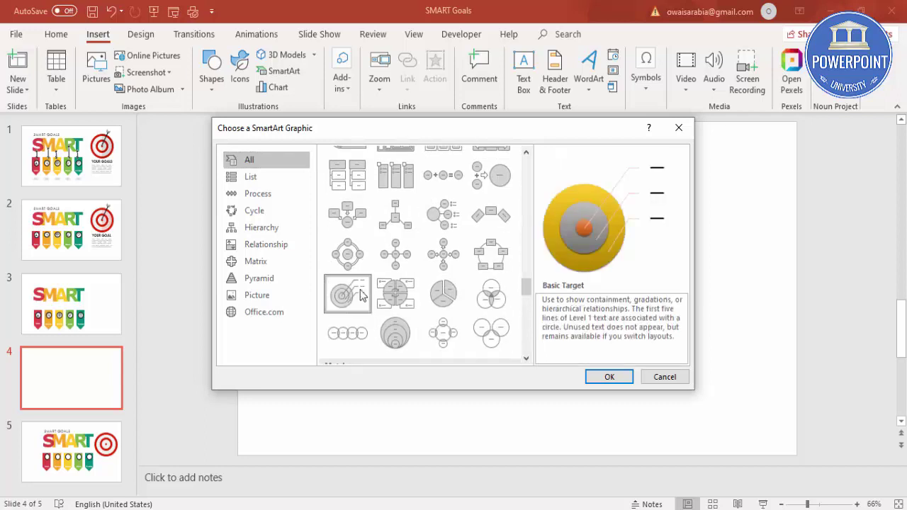
{"action": "left_click", "coordinate": [607, 378]}
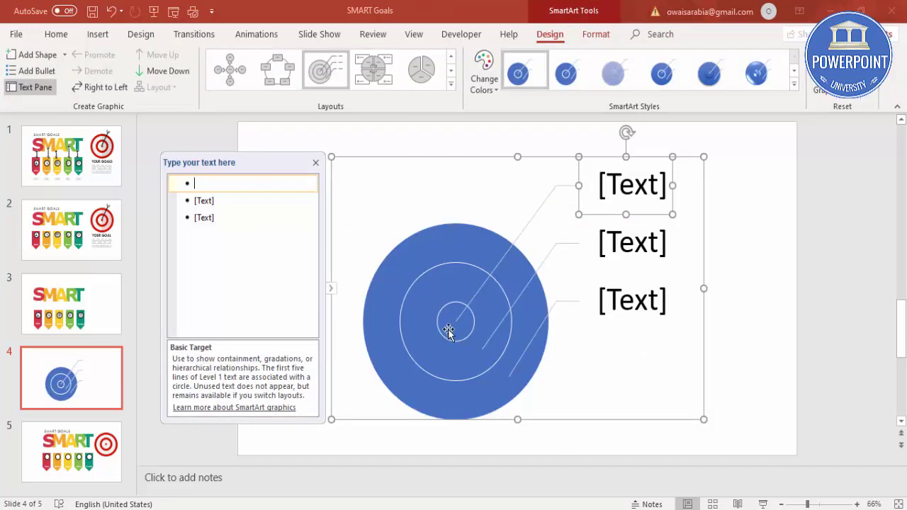
- Add two more rings to the target and convert the SmartArt to ordinary shapes
{"action": "left_click", "coordinate": [300, 217]}
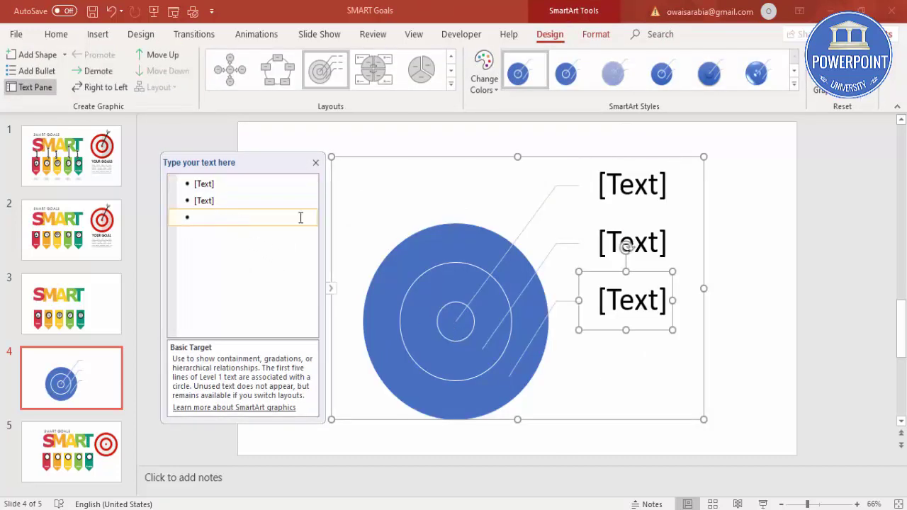
{"action": "key", "text": "Return"}
{"action": "key", "text": "Return"}
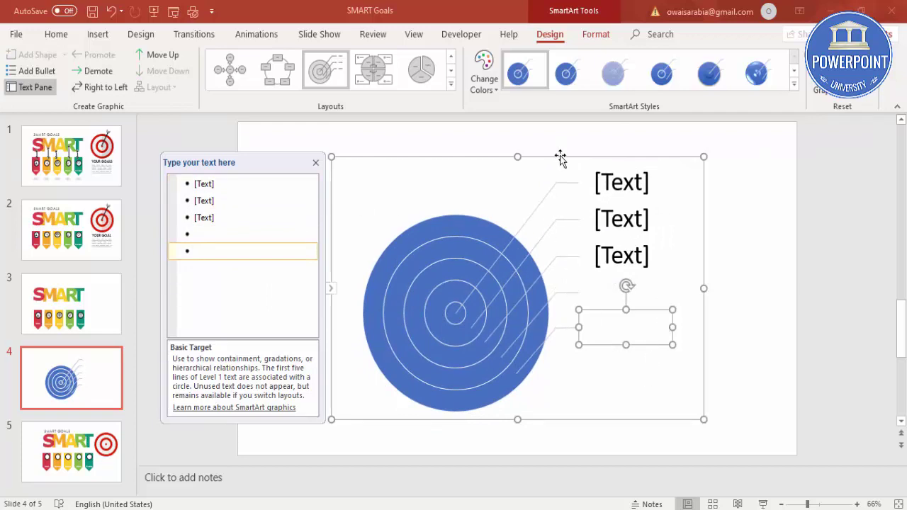
{"action": "left_click", "coordinate": [866, 95]}
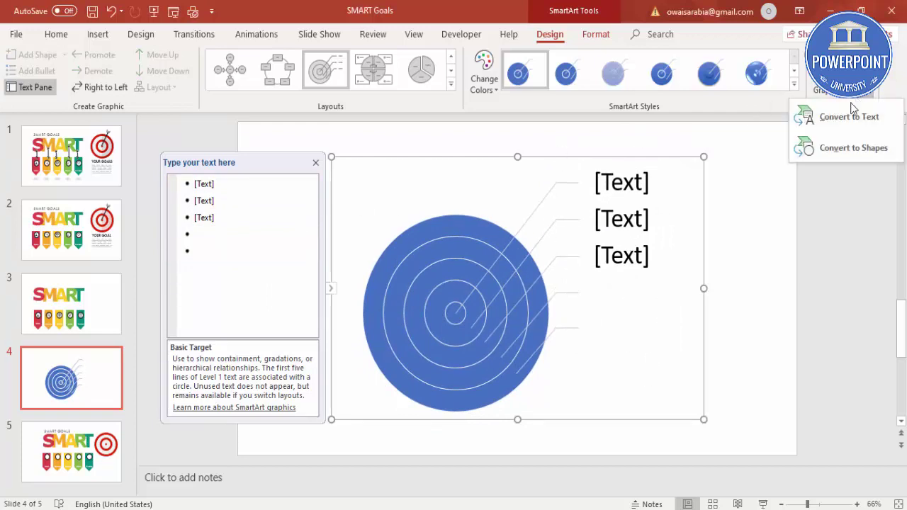
{"action": "left_click", "coordinate": [849, 147]}
{"action": "left_click", "coordinate": [597, 213]}
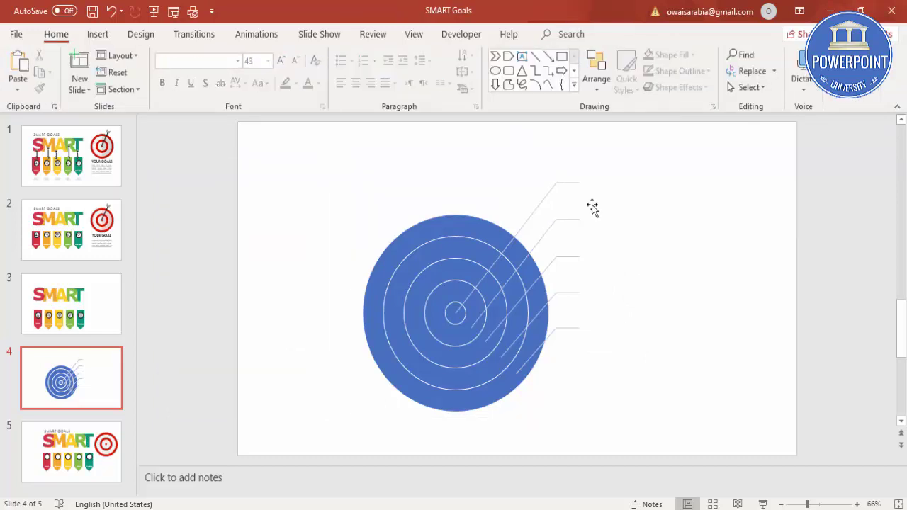
- Ungroup the converted target shapes
{"action": "left_click", "coordinate": [559, 185]}
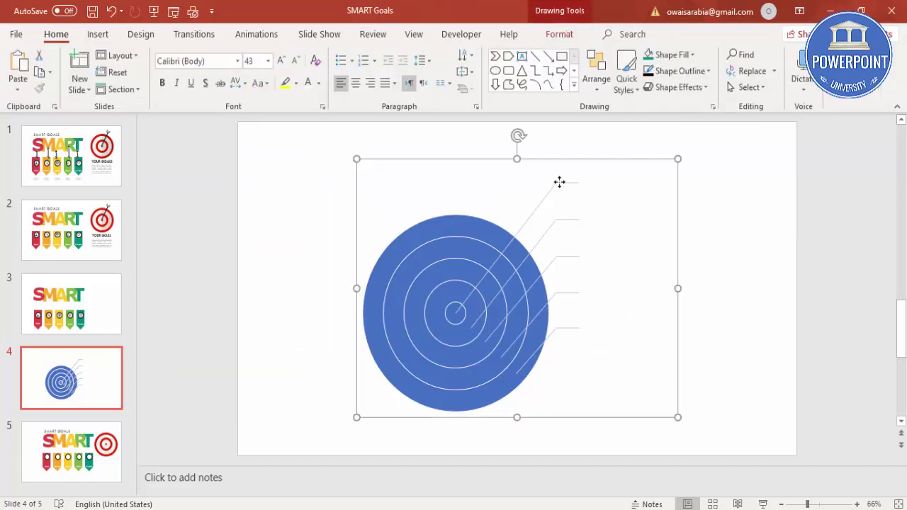
{"action": "right_click", "coordinate": [559, 161]}
{"action": "mouse_move", "coordinate": [611, 245]}
{"action": "left_click", "coordinate": [705, 285]}
- Delete the leftover diagonal leader lines and text boxes beside the target
{"action": "left_click", "coordinate": [735, 423]}
{"action": "left_click_drag", "start_coordinate": [735, 425], "coordinate": [551, 134]}
{"action": "left_click", "coordinate": [551, 133]}
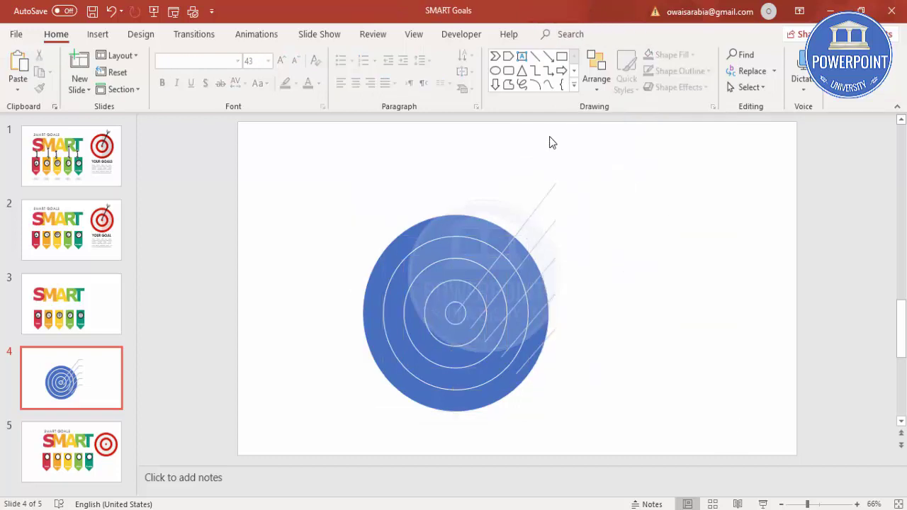
{"action": "left_click", "coordinate": [544, 220]}
{"action": "key", "text": "Delete"}
{"action": "left_click", "coordinate": [555, 296]}
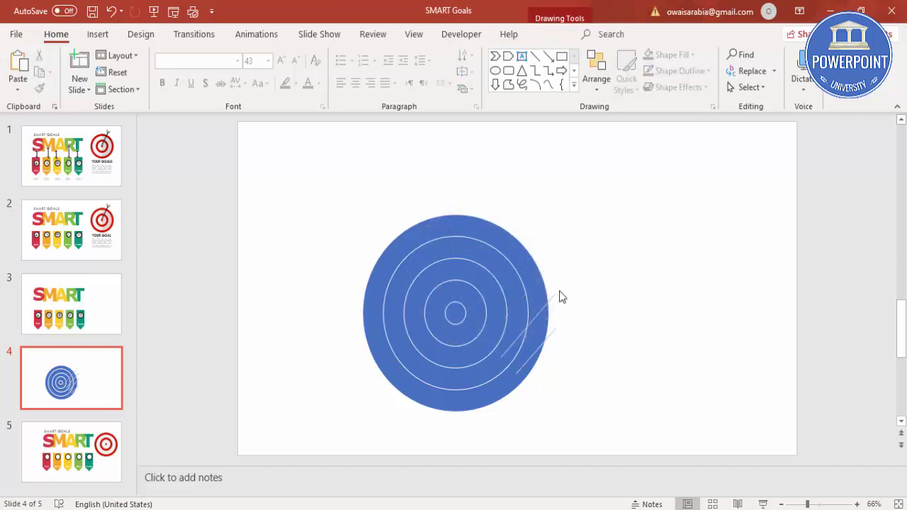
{"action": "key", "text": "Delete"}
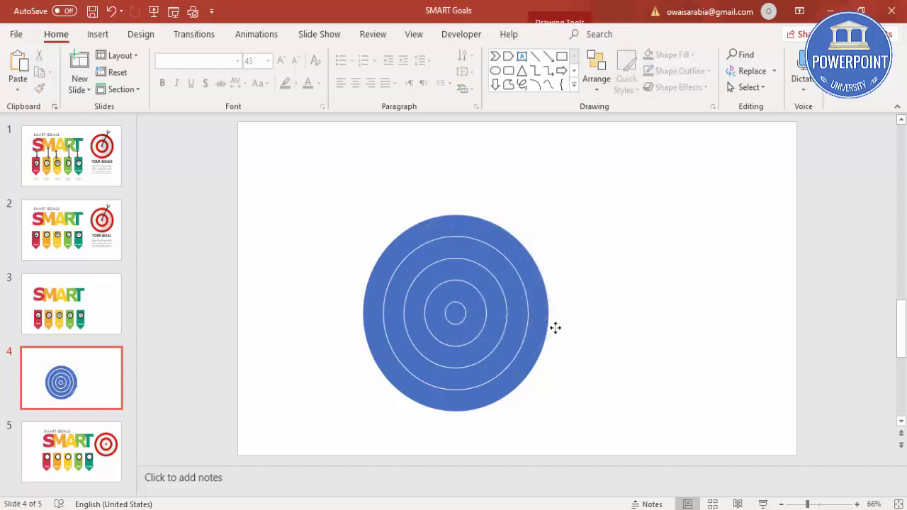
- Fill the centre circle red and the ring around it light grey
{"action": "left_click", "coordinate": [457, 314]}
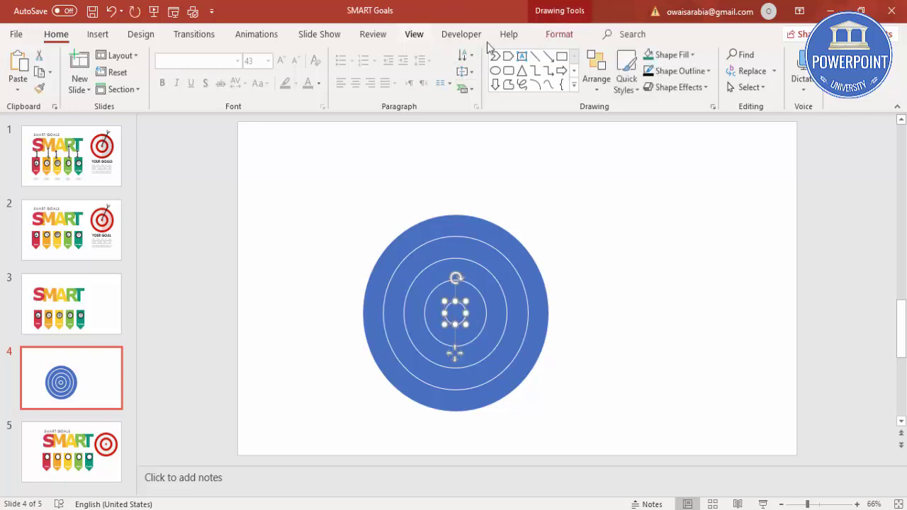
{"action": "left_click", "coordinate": [556, 36]}
{"action": "left_click", "coordinate": [359, 55]}
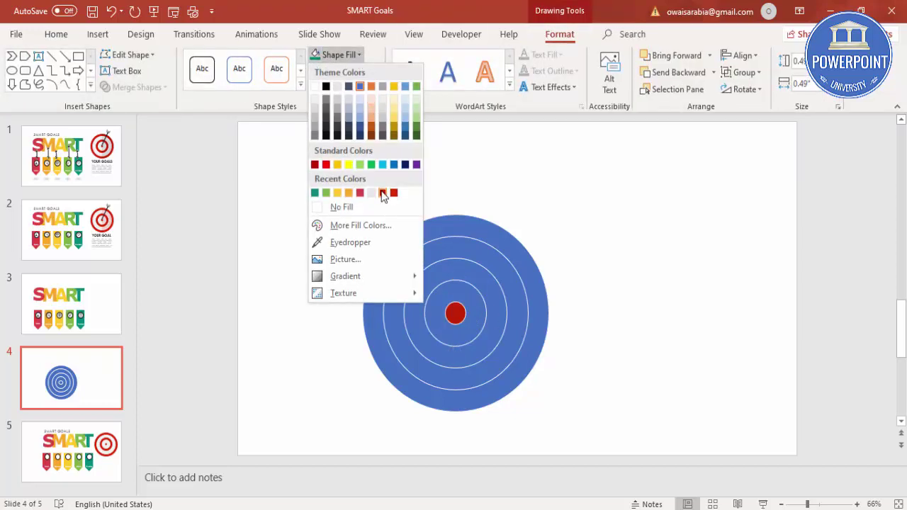
{"action": "left_click", "coordinate": [395, 193]}
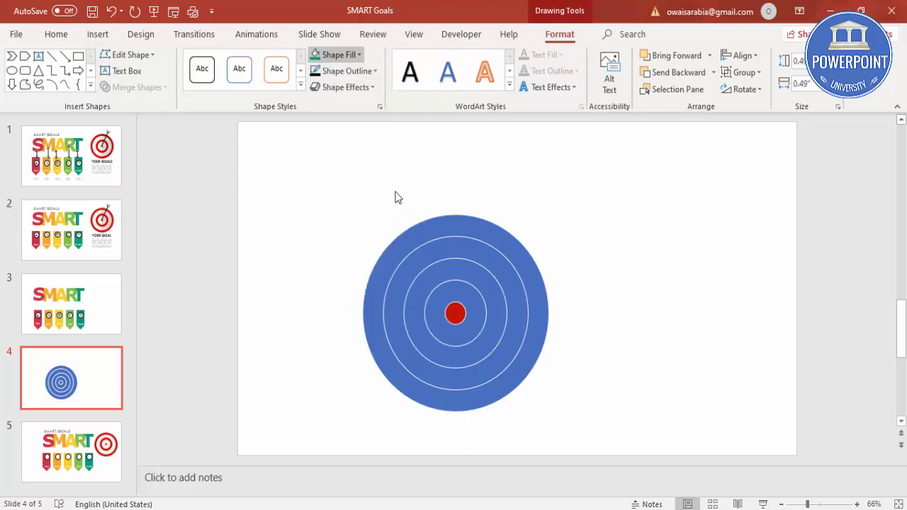
{"action": "left_click", "coordinate": [470, 293]}
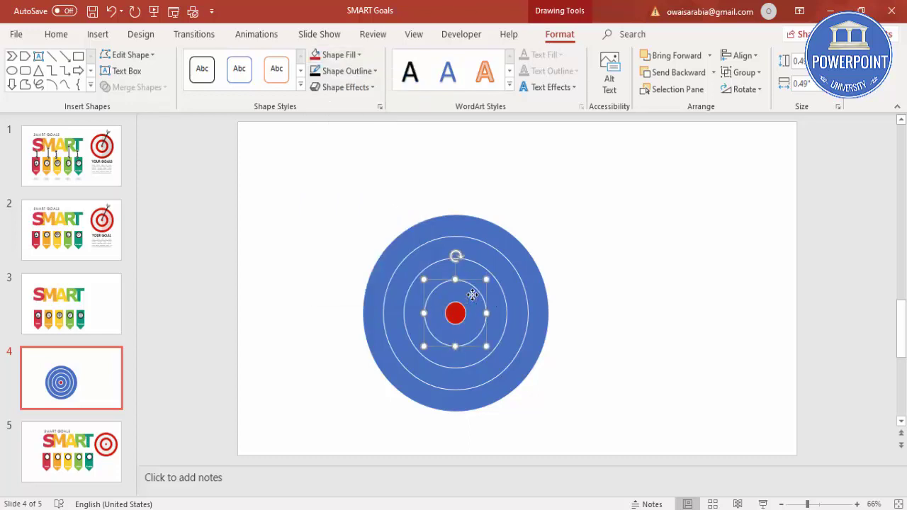
{"action": "left_click", "coordinate": [347, 56]}
{"action": "left_click", "coordinate": [317, 110]}
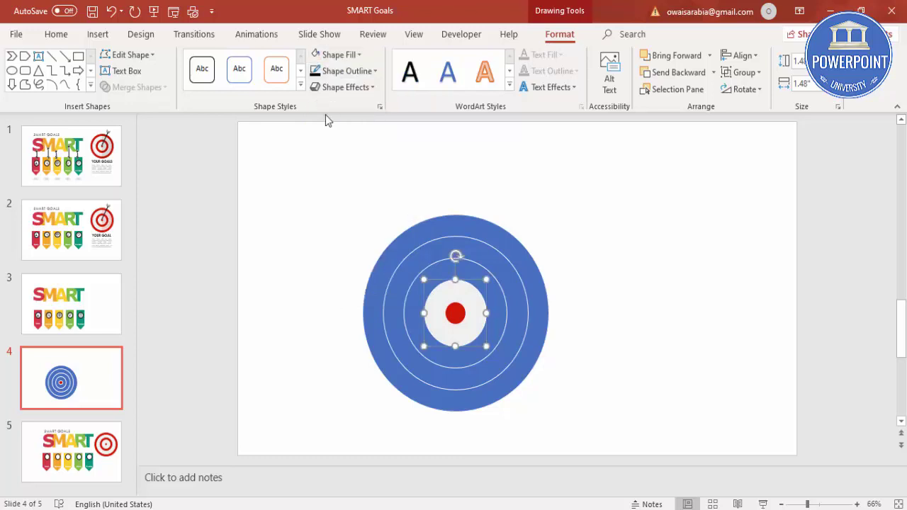
- Fill the remaining rings outward red, light grey, and red for the outer ring
{"action": "left_click", "coordinate": [465, 266]}
{"action": "left_click", "coordinate": [339, 54]}
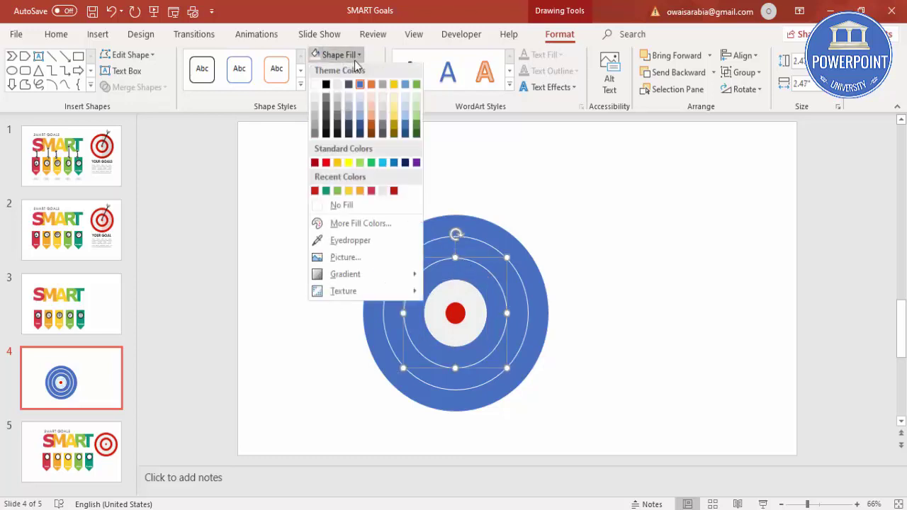
{"action": "left_click", "coordinate": [314, 193]}
{"action": "left_click", "coordinate": [429, 251]}
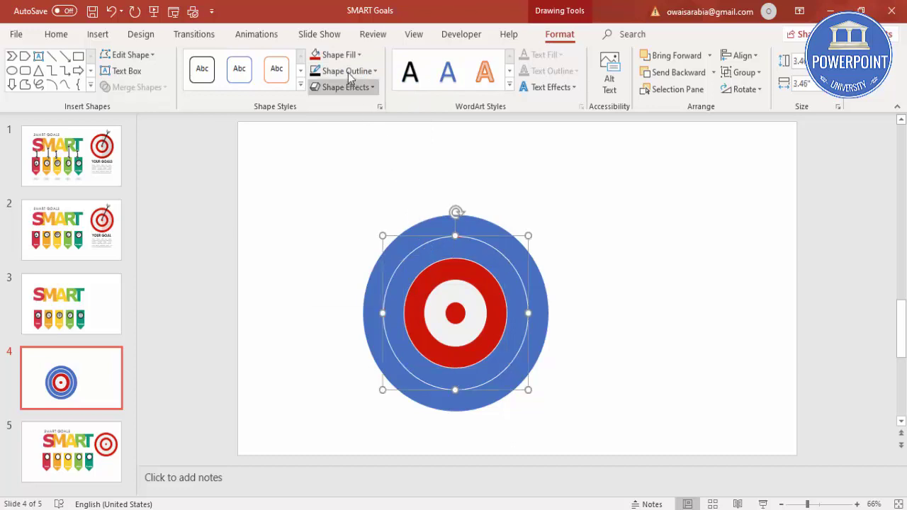
{"action": "left_click", "coordinate": [338, 54]}
{"action": "left_click", "coordinate": [316, 110]}
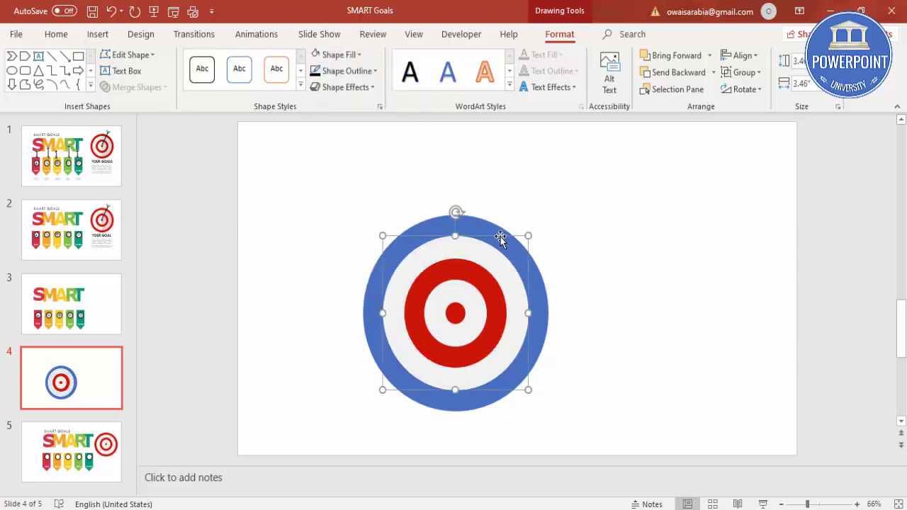
{"action": "left_click", "coordinate": [477, 222]}
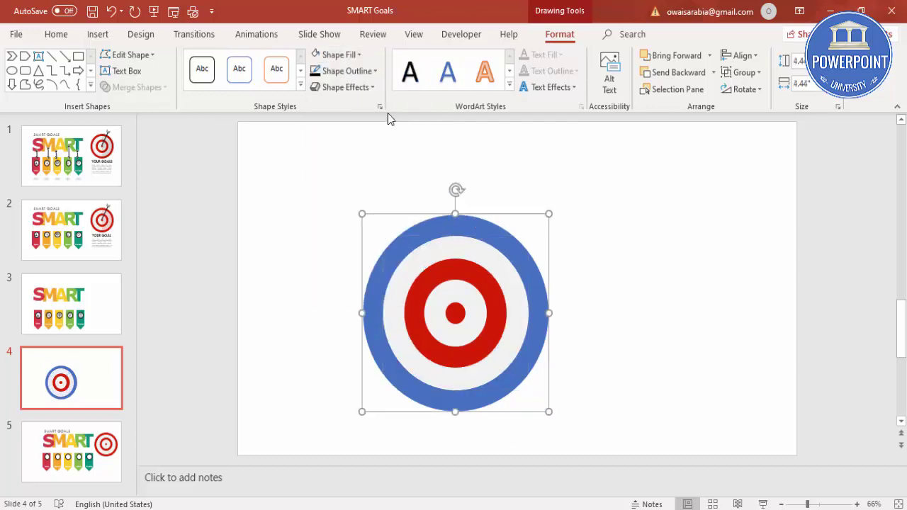
{"action": "left_click", "coordinate": [340, 55]}
{"action": "left_click", "coordinate": [314, 193]}
- Group all five target circles into a single object
{"action": "mouse_move", "coordinate": [312, 180]}
{"action": "left_mouse_down"}
{"action": "mouse_move", "coordinate": [559, 453]}
{"action": "mouse_move", "coordinate": [617, 482]}
{"action": "left_mouse_up"}
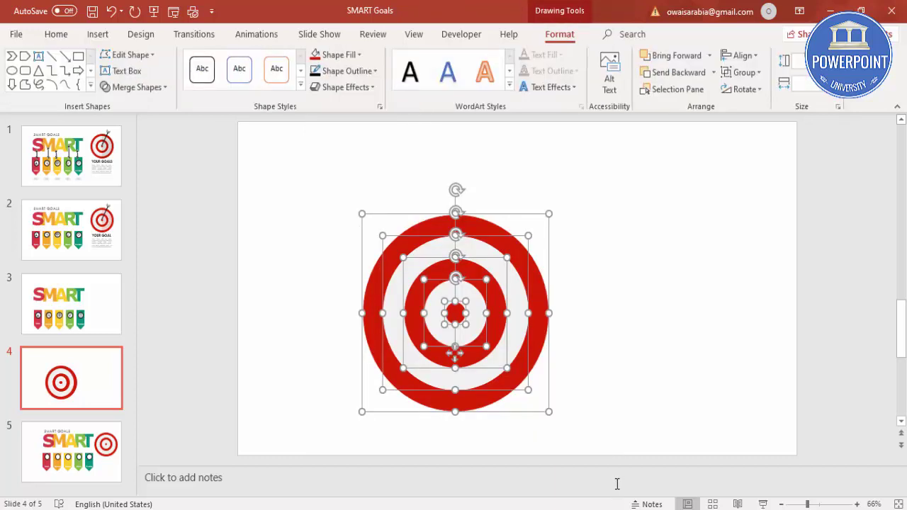
{"action": "key", "text": "ctrl+g"}
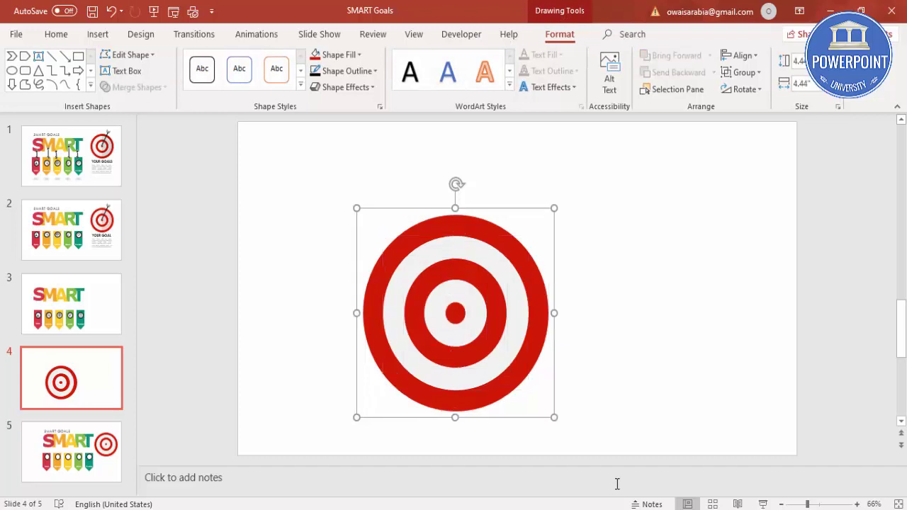
{"action": "left_click", "coordinate": [94, 327]}
- Paste the target onto slide 3, shrink it and move it to the right side
{"action": "key", "text": "ctrl+v"}
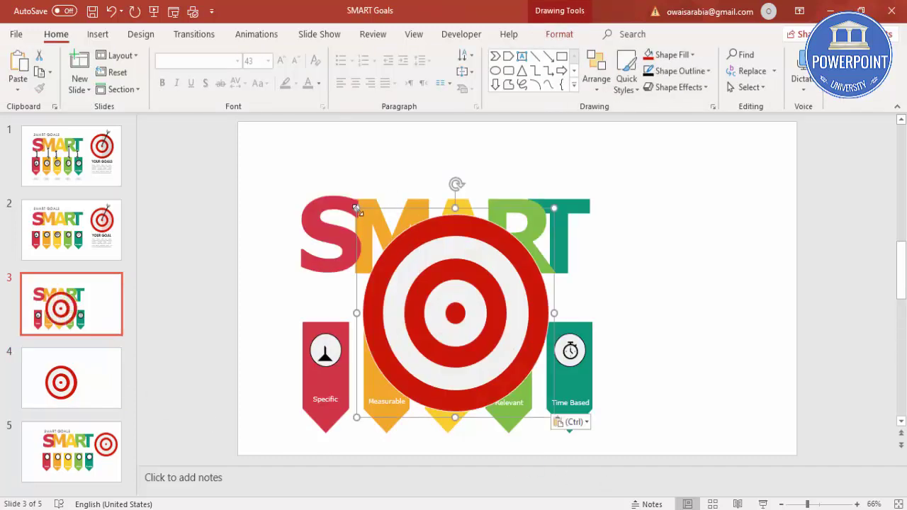
{"action": "left_click_drag", "start_coordinate": [357, 210], "coordinate": [422, 278]}
{"action": "mouse_move", "coordinate": [522, 280]}
{"action": "left_mouse_down"}
{"action": "mouse_move", "coordinate": [697, 194]}
{"action": "mouse_move", "coordinate": [688, 182]}
{"action": "left_mouse_up"}
{"action": "left_click", "coordinate": [751, 321]}
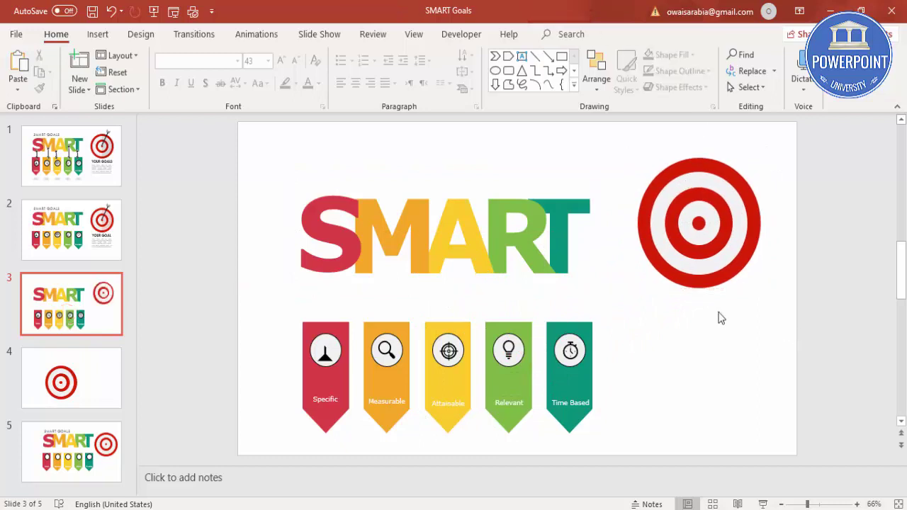
- Add a 'YOUR GOAL' text box below the target
{"action": "left_click", "coordinate": [97, 34]}
{"action": "left_click", "coordinate": [523, 78]}
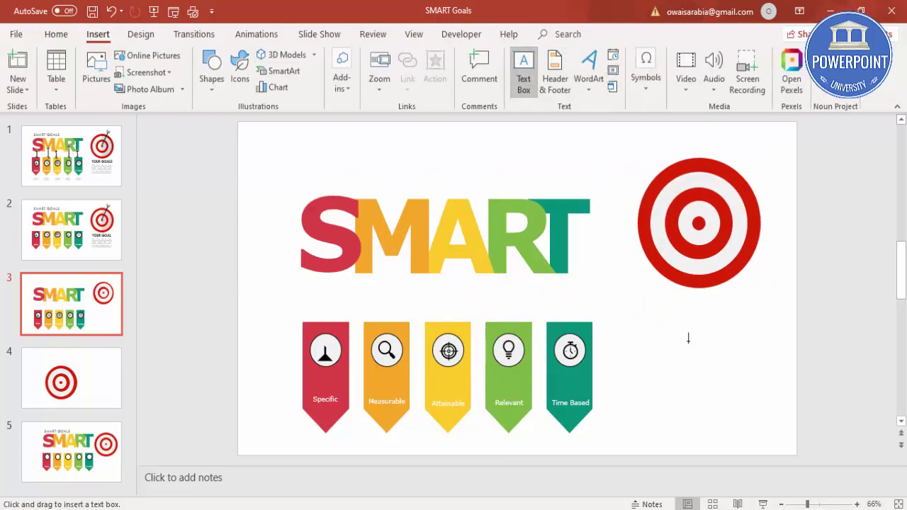
{"action": "left_click_drag", "start_coordinate": [661, 305], "coordinate": [748, 324]}
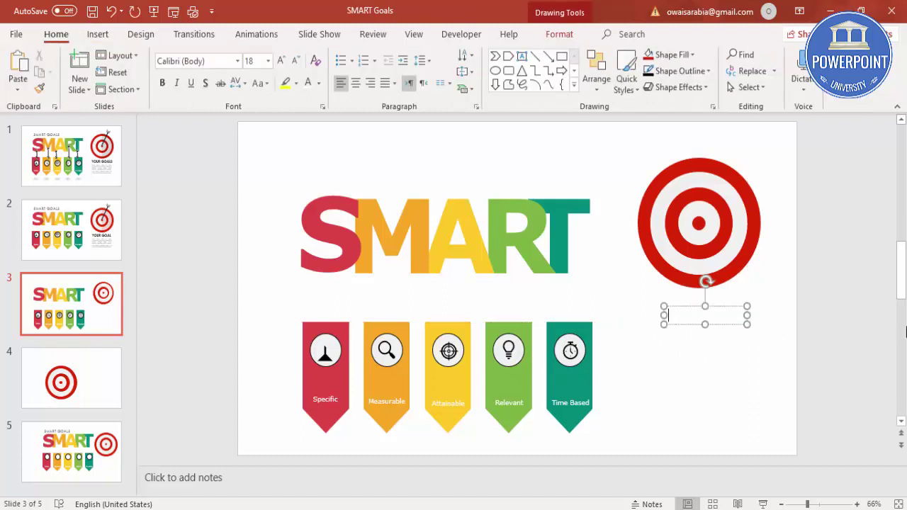
{"action": "type", "text": "YOUR GOAL"}
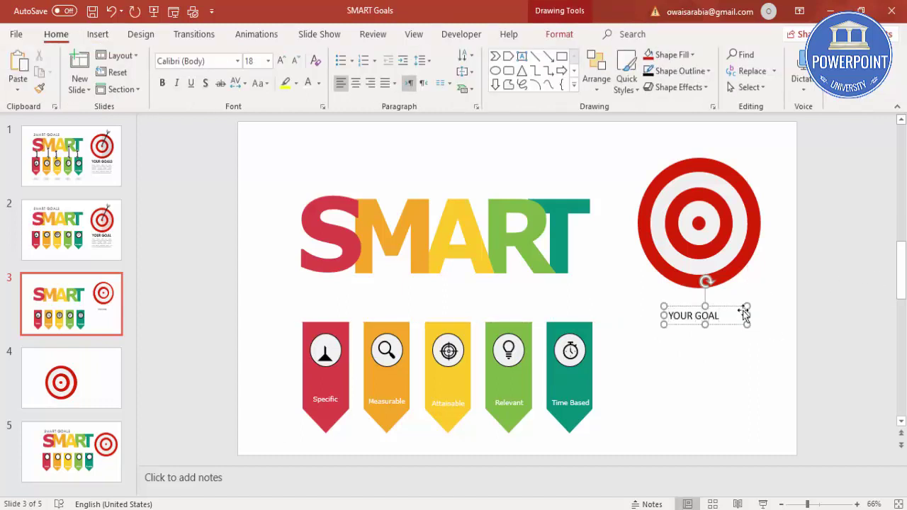
- Format the caption as bold, centred, dark grey Verdana and nudge it closer to the target
{"action": "left_click", "coordinate": [209, 62]}
{"action": "type", "text": "Ve"}
{"action": "key", "text": "Return"}
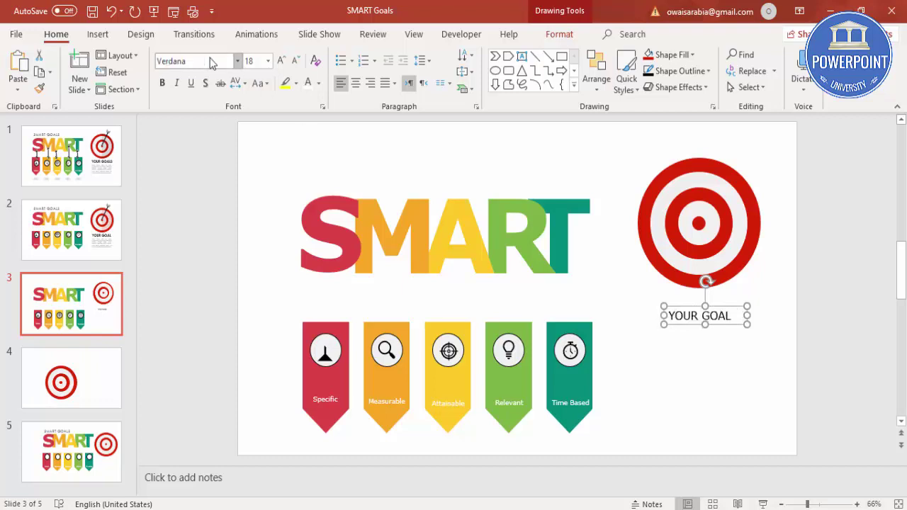
{"action": "left_click", "coordinate": [161, 83]}
{"action": "left_click", "coordinate": [360, 84]}
{"action": "left_click", "coordinate": [321, 83]}
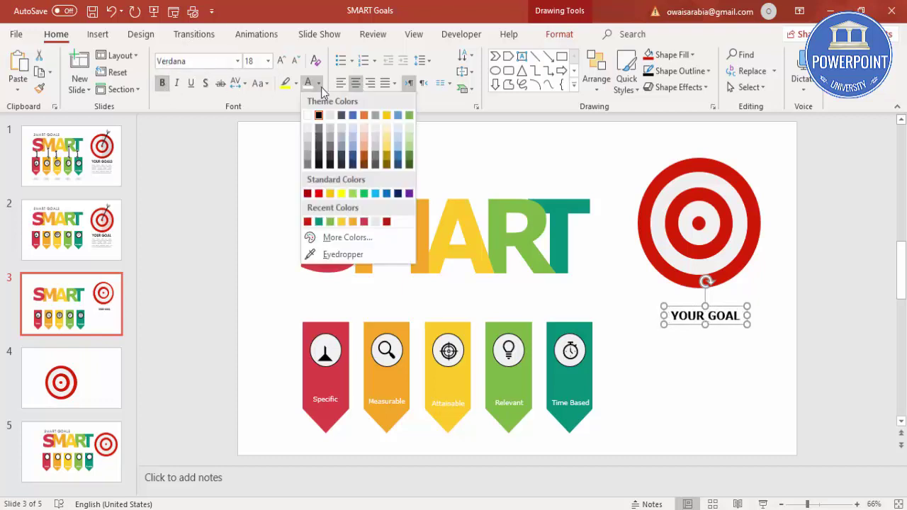
{"action": "left_click", "coordinate": [317, 149]}
{"action": "left_click", "coordinate": [733, 319]}
{"action": "left_click_drag", "start_coordinate": [721, 304], "coordinate": [711, 294]}
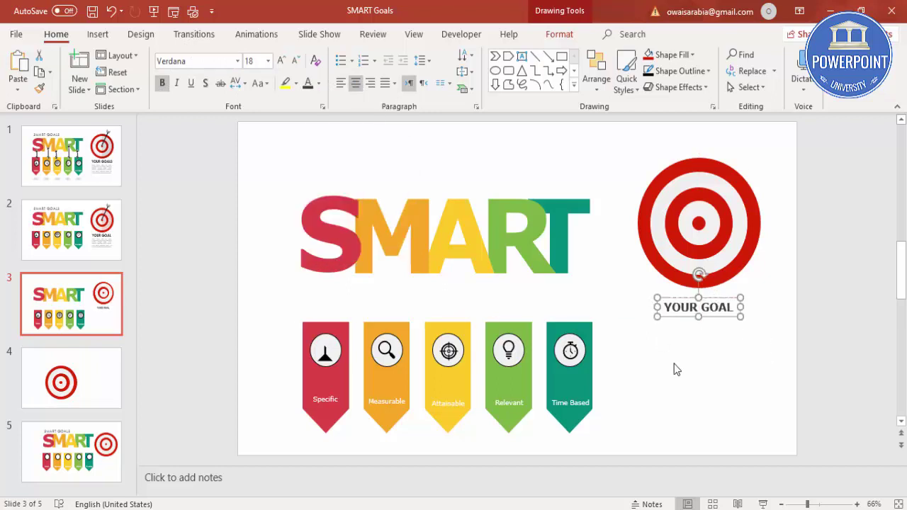
{"action": "left_click", "coordinate": [674, 363]}
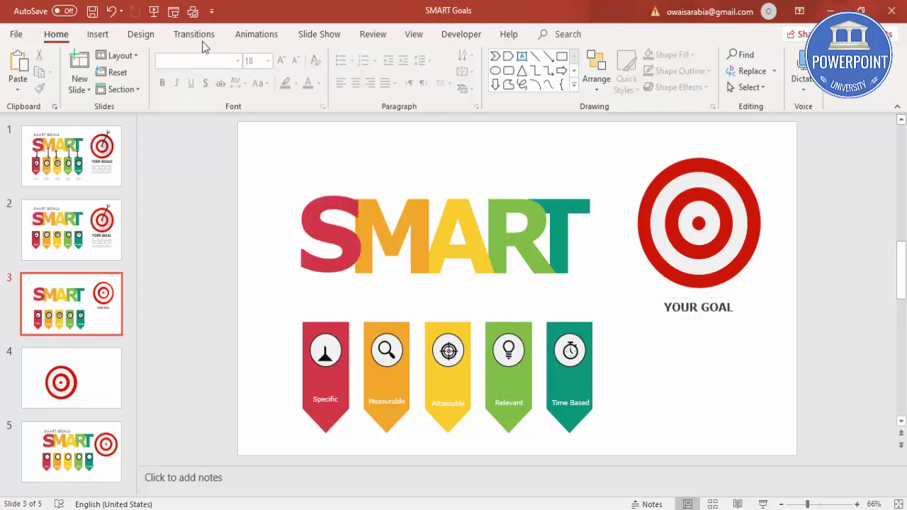
- Add a centred 'Add your detail text here' text box under the caption
{"action": "left_click", "coordinate": [96, 34]}
{"action": "left_click", "coordinate": [530, 88]}
{"action": "mouse_move", "coordinate": [642, 321]}
{"action": "left_mouse_down"}
{"action": "mouse_move", "coordinate": [729, 374]}
{"action": "mouse_move", "coordinate": [771, 387]}
{"action": "left_mouse_up"}
{"action": "type", "text": "Add your detail text he"}
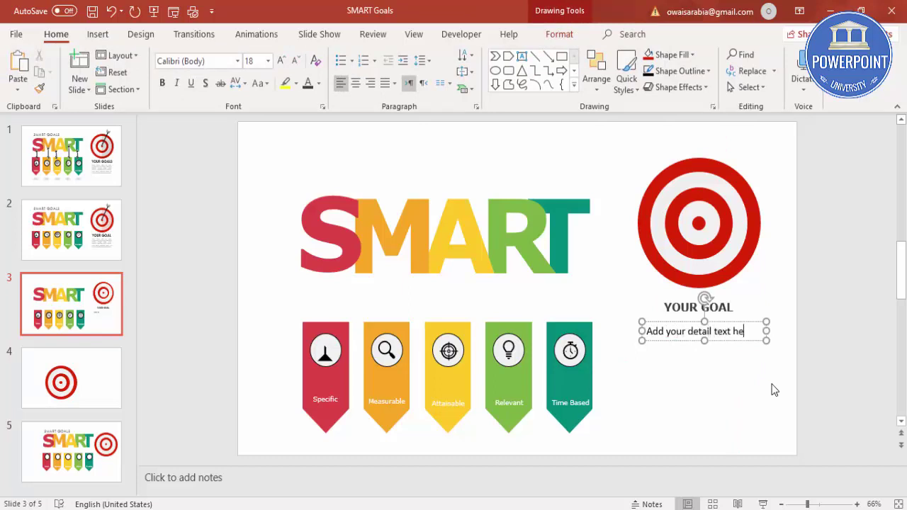
{"action": "left_click_drag", "start_coordinate": [730, 319], "coordinate": [732, 312]}
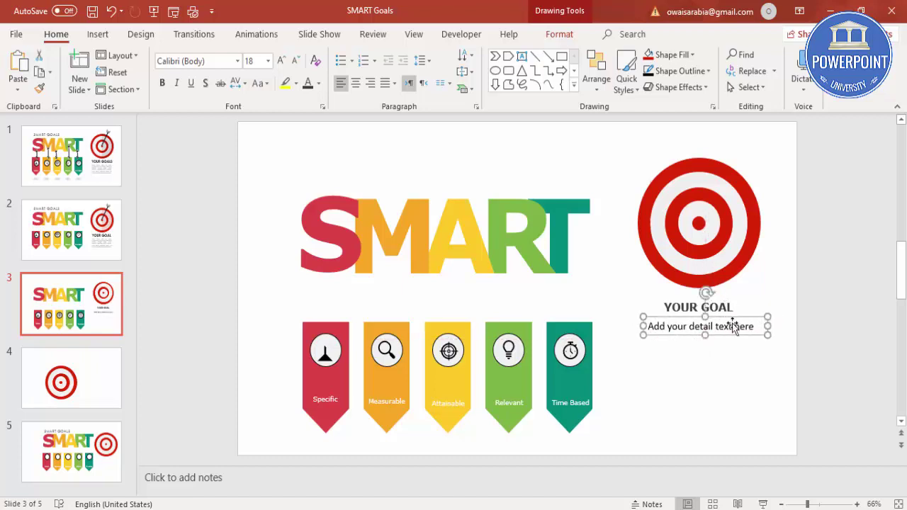
{"action": "left_click", "coordinate": [713, 365]}
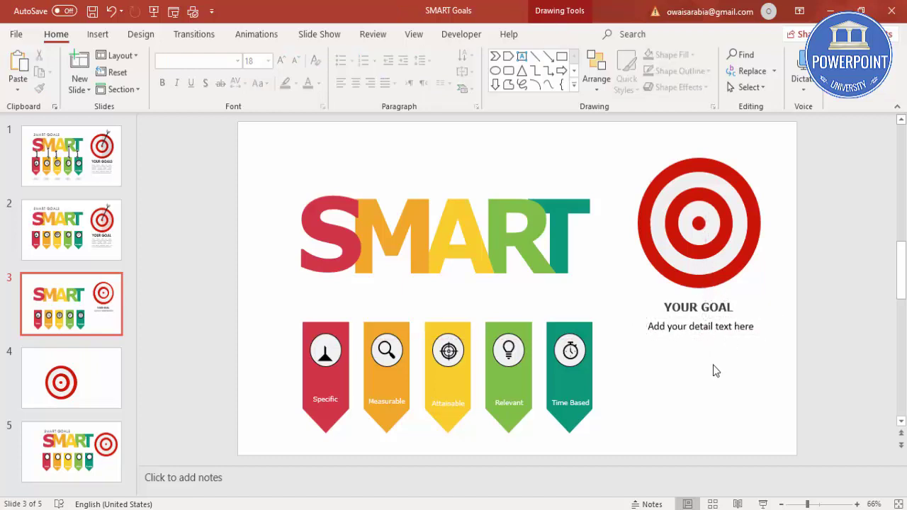
- Draw a thin rectangle bar beside the target
{"action": "left_click", "coordinate": [98, 34]}
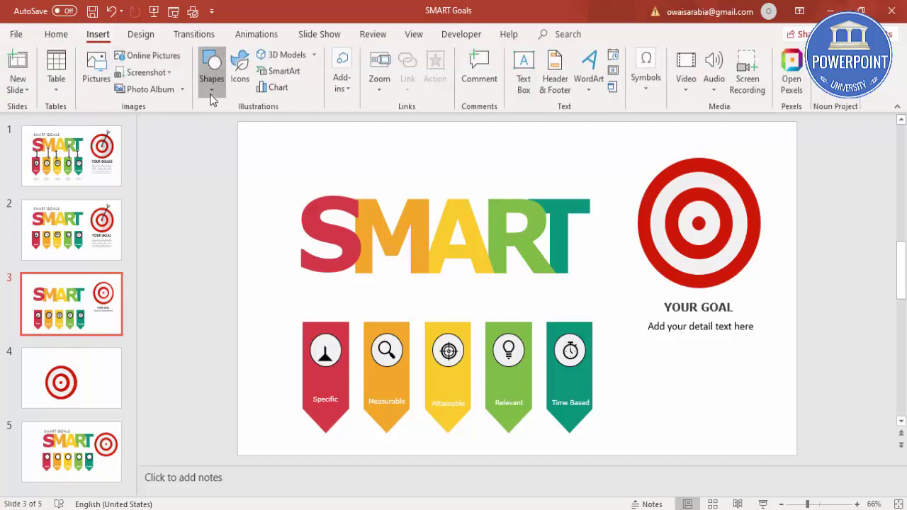
{"action": "left_click", "coordinate": [212, 68]}
{"action": "left_click", "coordinate": [209, 198]}
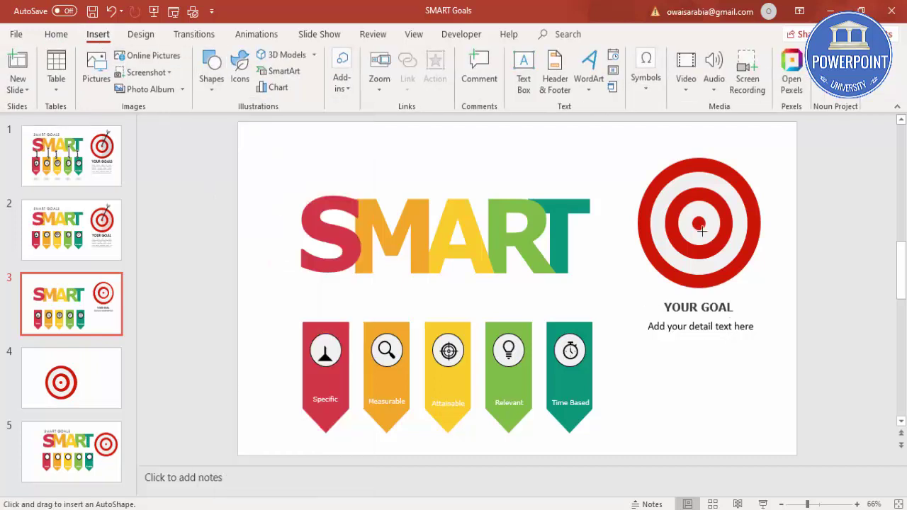
{"action": "left_click_drag", "start_coordinate": [754, 148], "coordinate": [760, 228]}
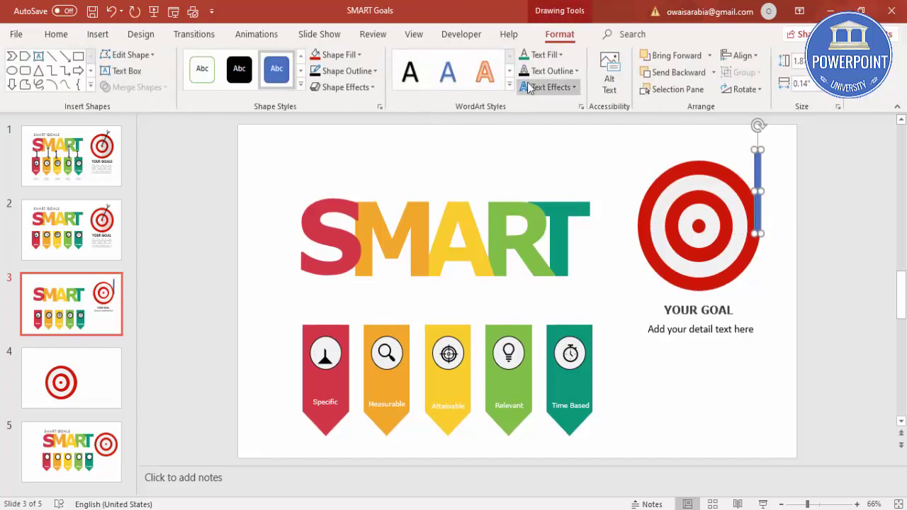
- Remove the bar's outline, fill it dark grey, and rotate it diagonally into the bullseye
{"action": "left_click", "coordinate": [365, 67]}
{"action": "left_click", "coordinate": [354, 222]}
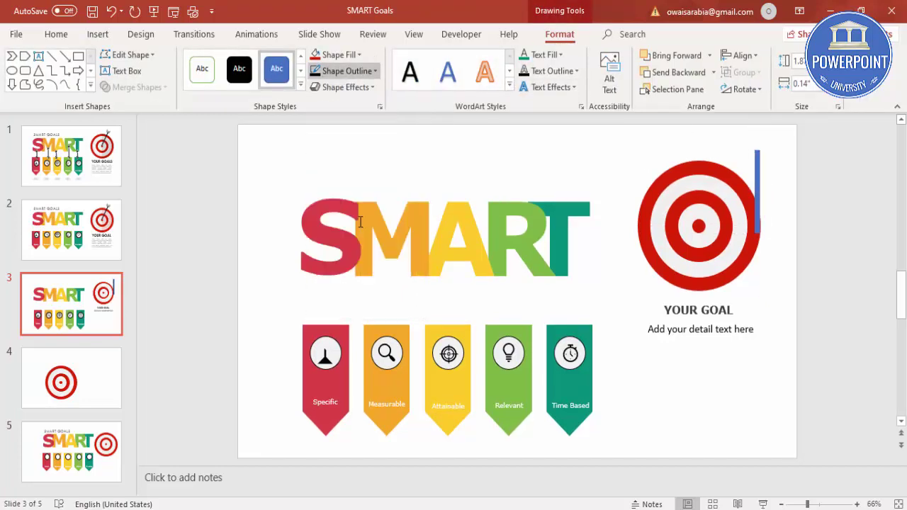
{"action": "left_click", "coordinate": [338, 54]}
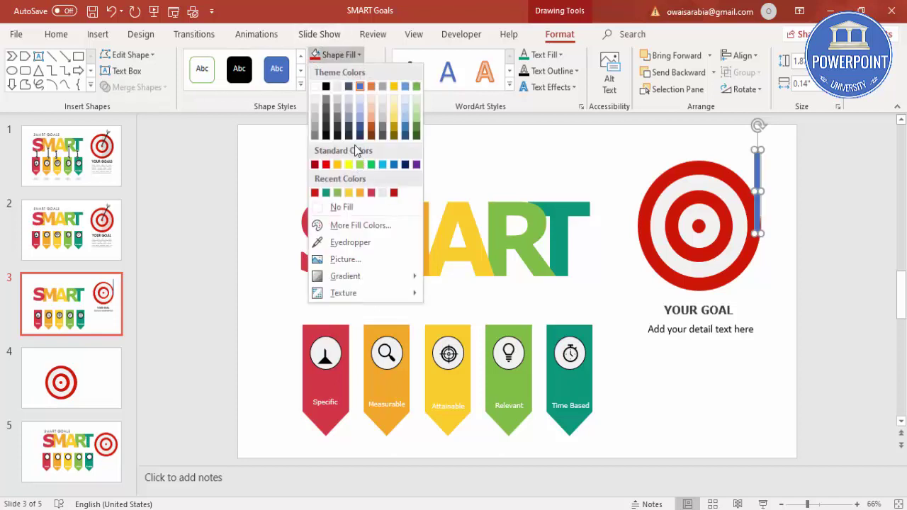
{"action": "left_click", "coordinate": [348, 137]}
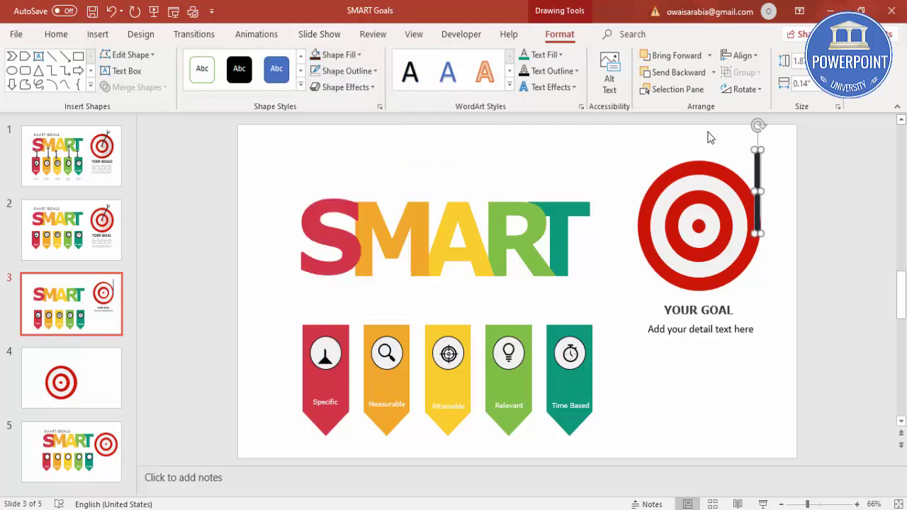
{"action": "left_click_drag", "start_coordinate": [755, 124], "coordinate": [725, 177]}
{"action": "left_click", "coordinate": [739, 154]}
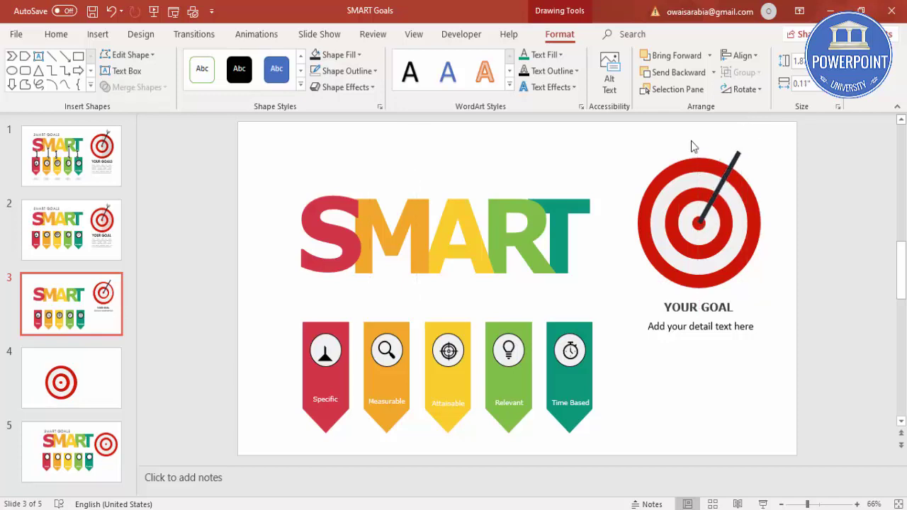
{"action": "left_click", "coordinate": [98, 34]}
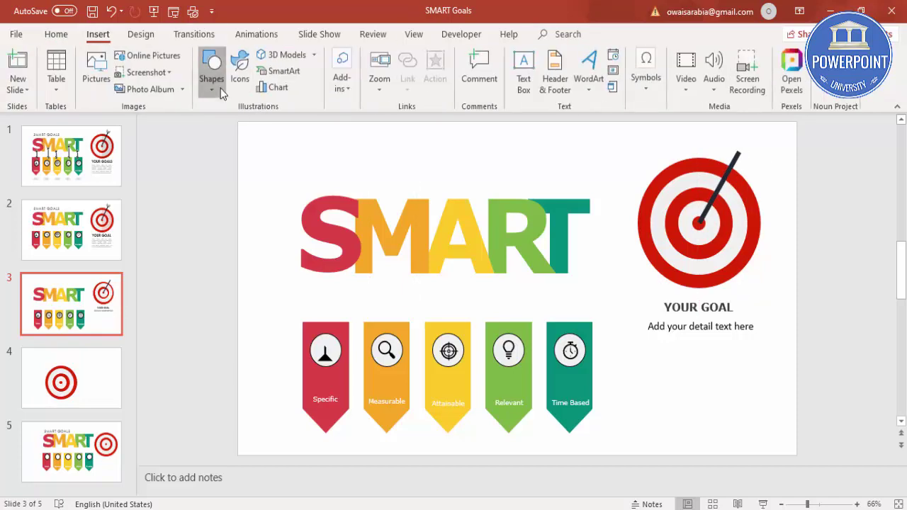
- Draw a chevron at the dart shaft's top end as its flight
{"action": "left_click", "coordinate": [221, 88]}
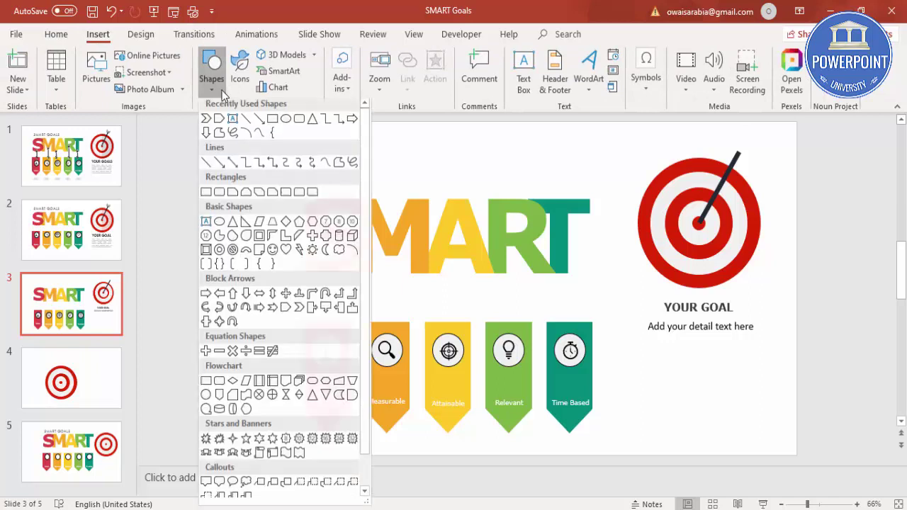
{"action": "left_click", "coordinate": [299, 312]}
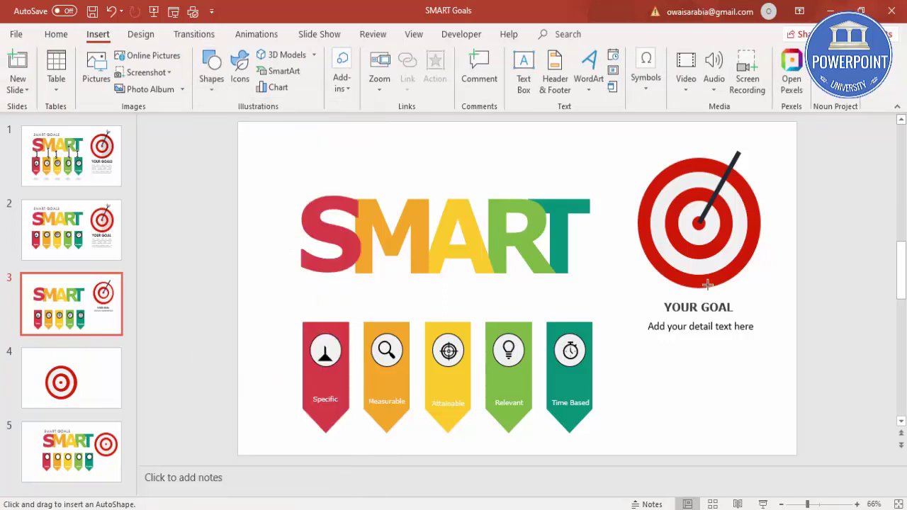
{"action": "mouse_move", "coordinate": [746, 144]}
{"action": "left_mouse_down"}
{"action": "mouse_move", "coordinate": [767, 167]}
{"action": "mouse_move", "coordinate": [757, 147]}
{"action": "left_mouse_up"}
{"action": "left_click_drag", "start_coordinate": [757, 116], "coordinate": [743, 148]}
{"action": "key", "text": "ctrl+z"}
{"action": "key", "text": "ctrl+z"}
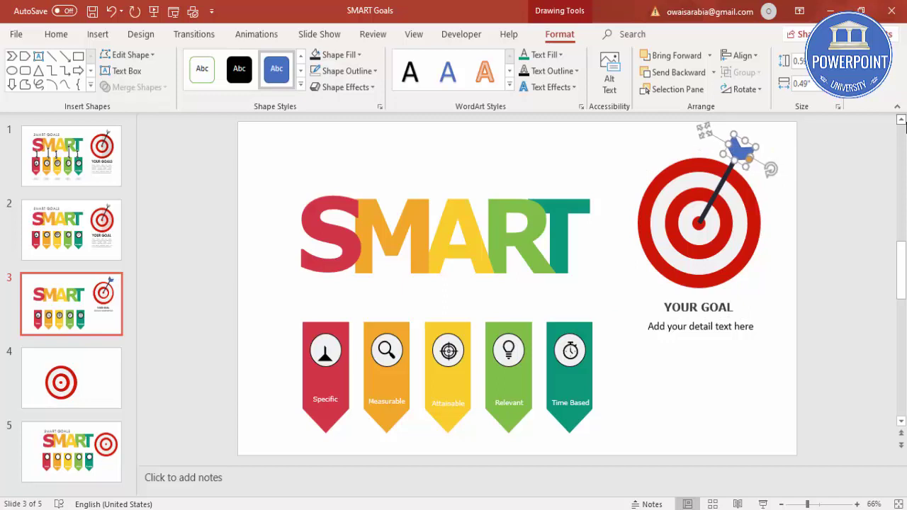
- Give the flight no outline and a light grey fill, and send it behind the shaft
{"action": "left_click", "coordinate": [376, 70]}
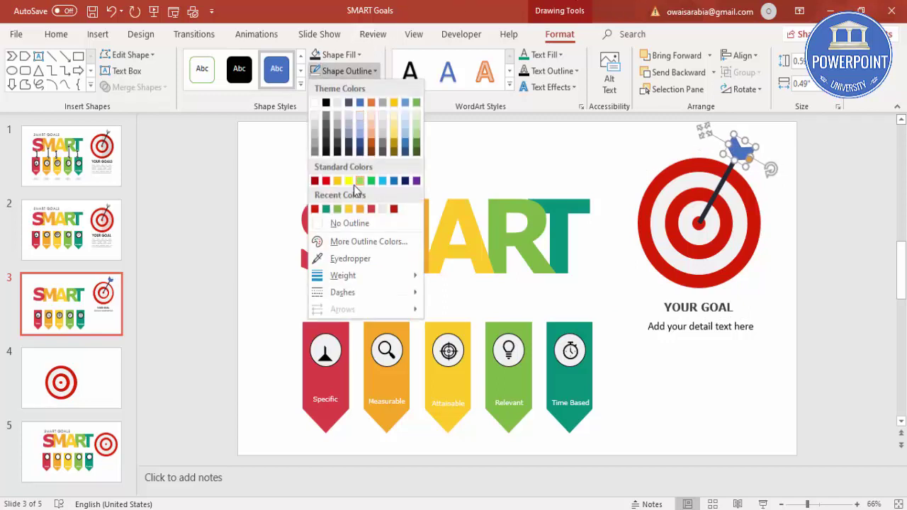
{"action": "left_click", "coordinate": [345, 222]}
{"action": "left_click", "coordinate": [338, 55]}
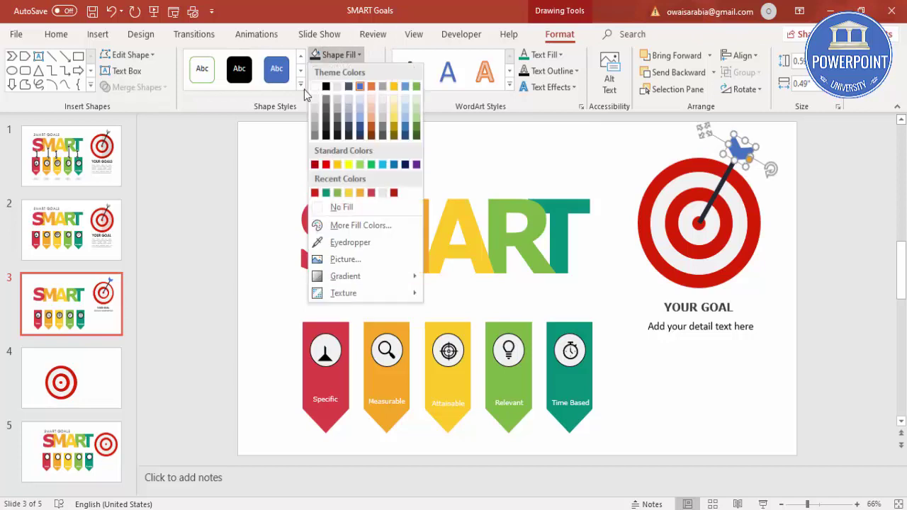
{"action": "left_click", "coordinate": [315, 114]}
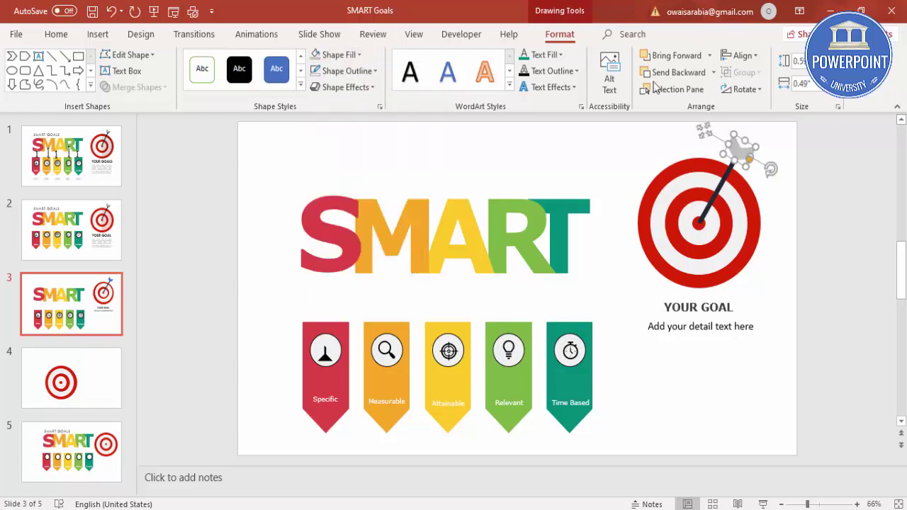
{"action": "left_click", "coordinate": [712, 73]}
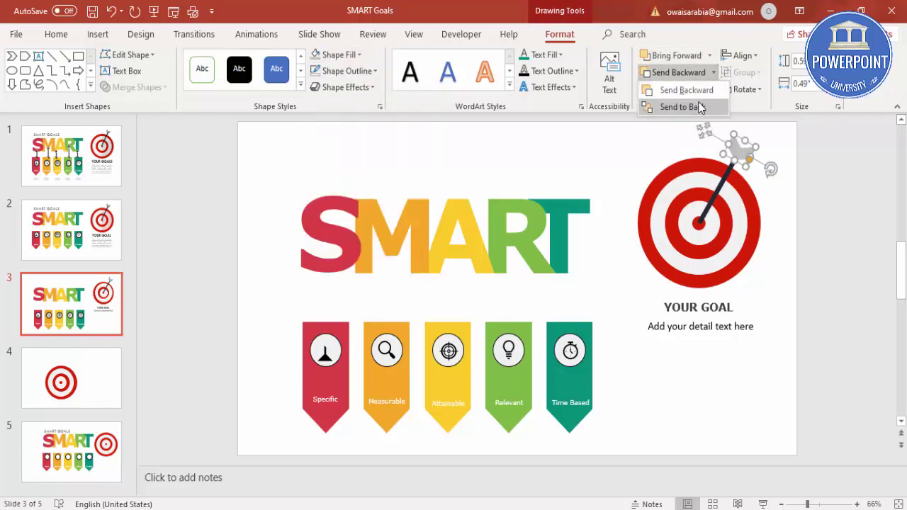
{"action": "left_click", "coordinate": [700, 106]}
{"action": "left_click", "coordinate": [821, 216]}
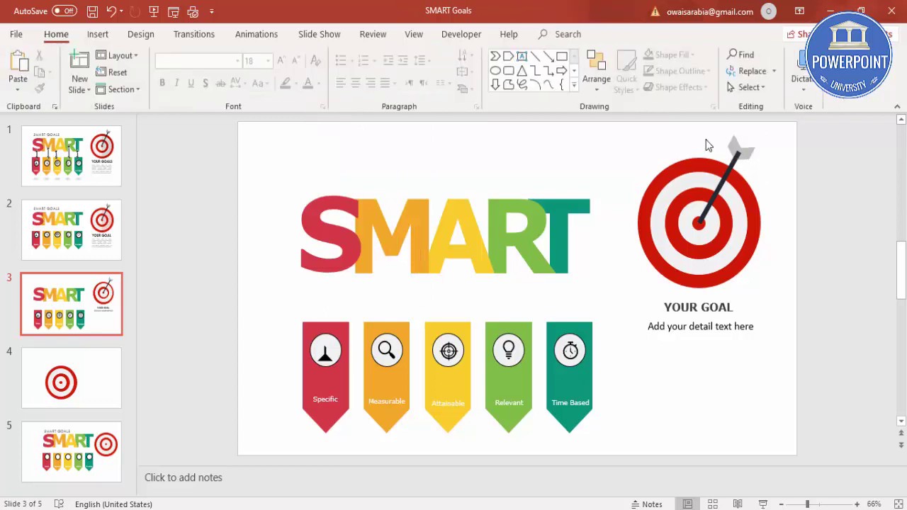